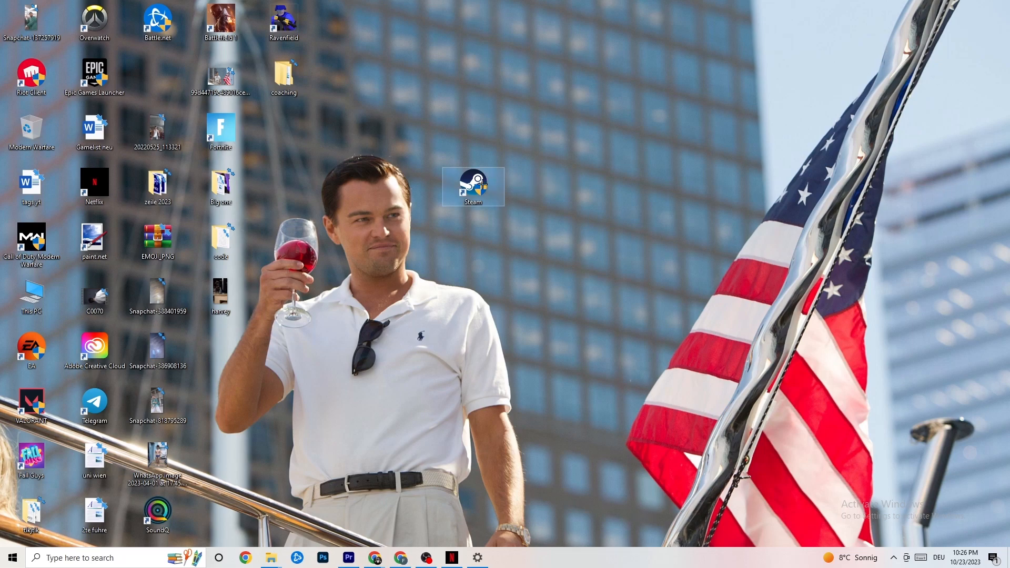
Step: Open the compatibility settings in the properties of the Steam desktop shortcut
{"action": "right_click", "coordinate": [484, 184]}
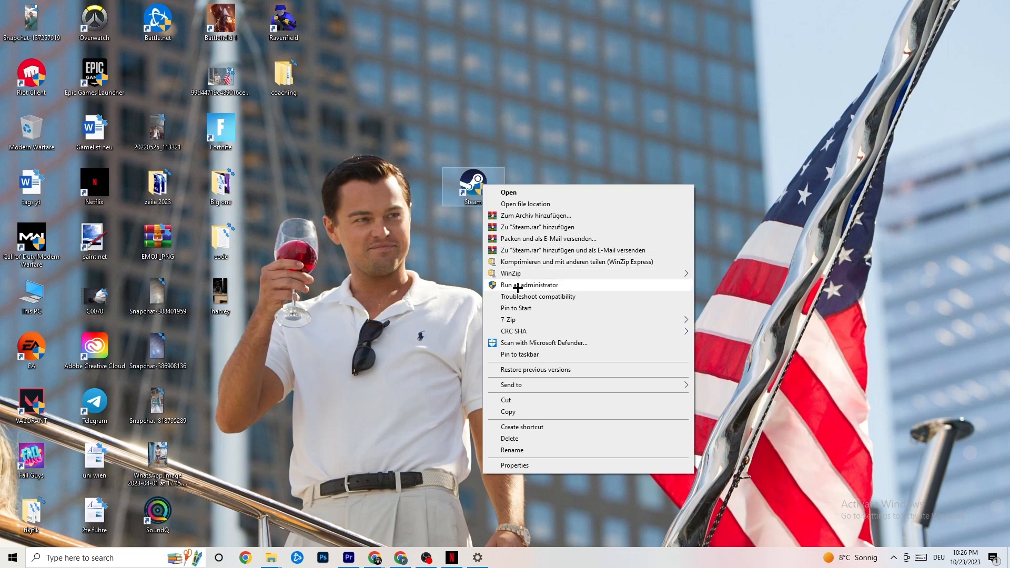
{"action": "left_click", "coordinate": [438, 279]}
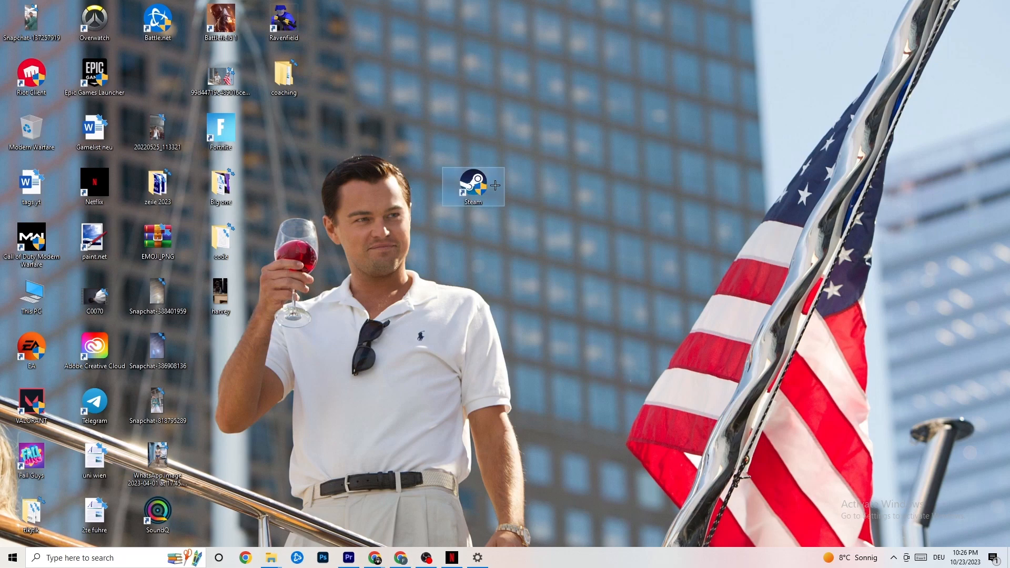
{"action": "right_click", "coordinate": [472, 187]}
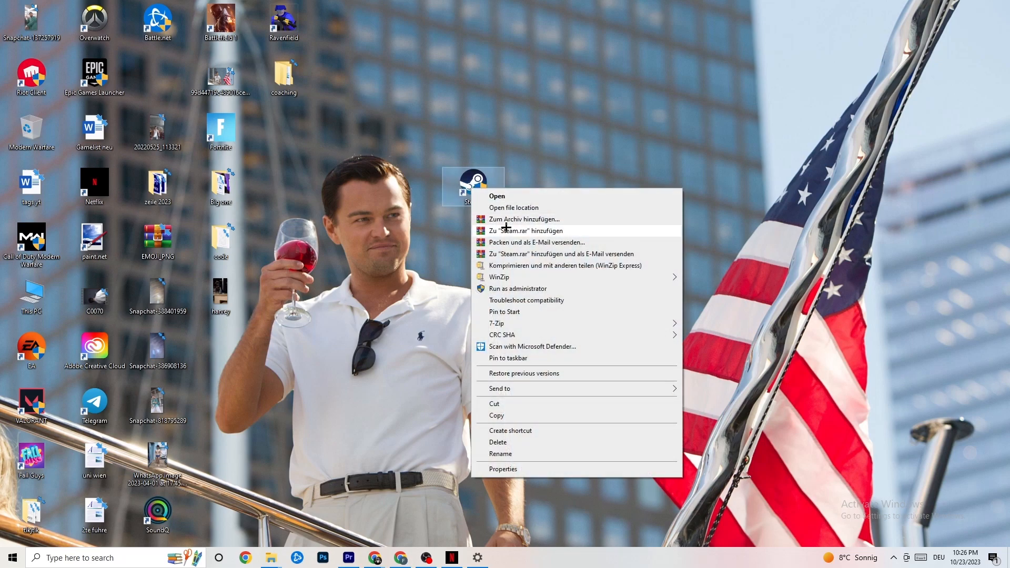
{"action": "left_click", "coordinate": [526, 470]}
{"action": "left_click_drag", "start_coordinate": [514, 196], "coordinate": [463, 116]}
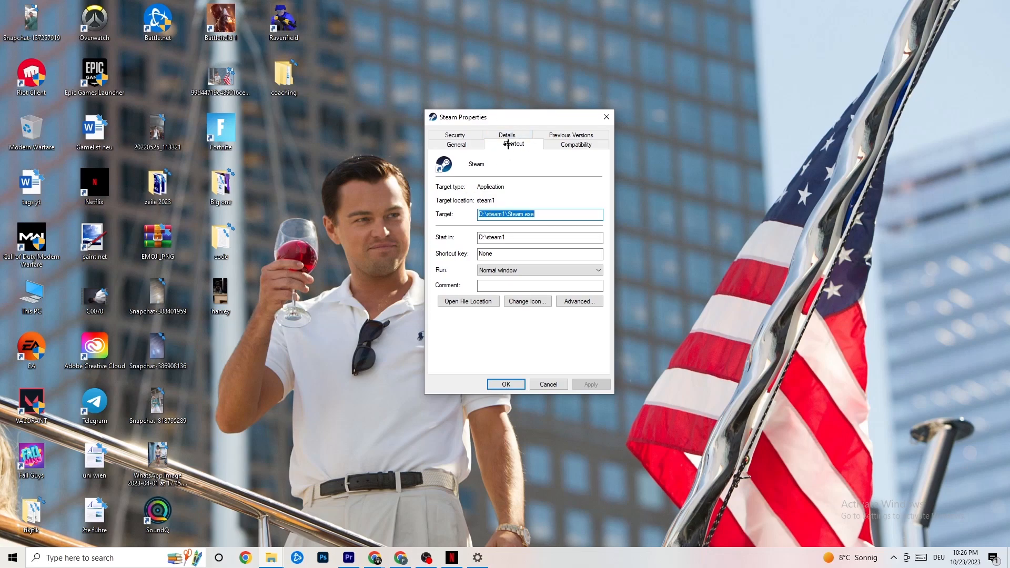
{"action": "left_click", "coordinate": [548, 143]}
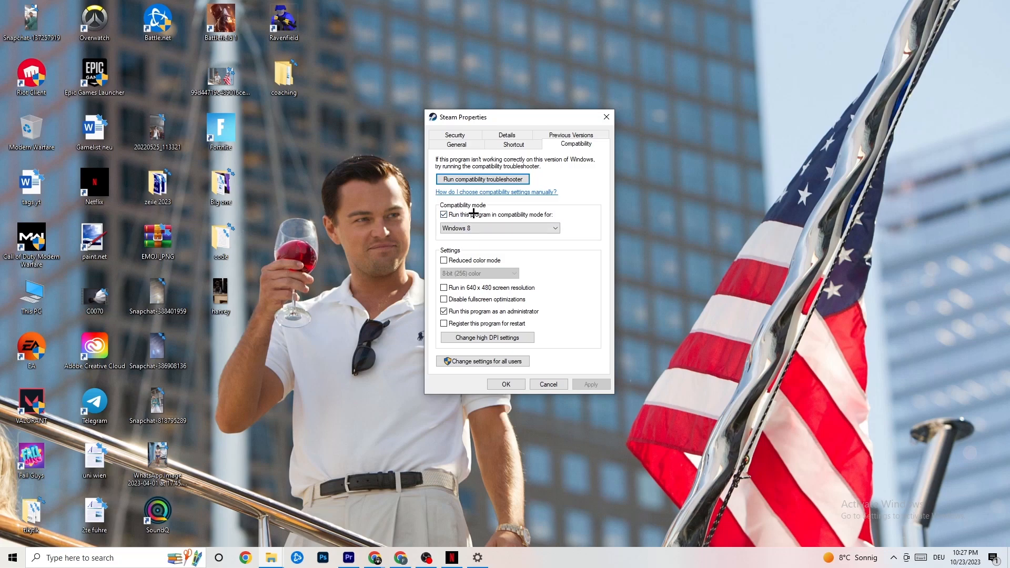
Step: Set Steam to run in compatibility mode for Windows 8 and accept the shortcut's properties
{"action": "left_click", "coordinate": [443, 215]}
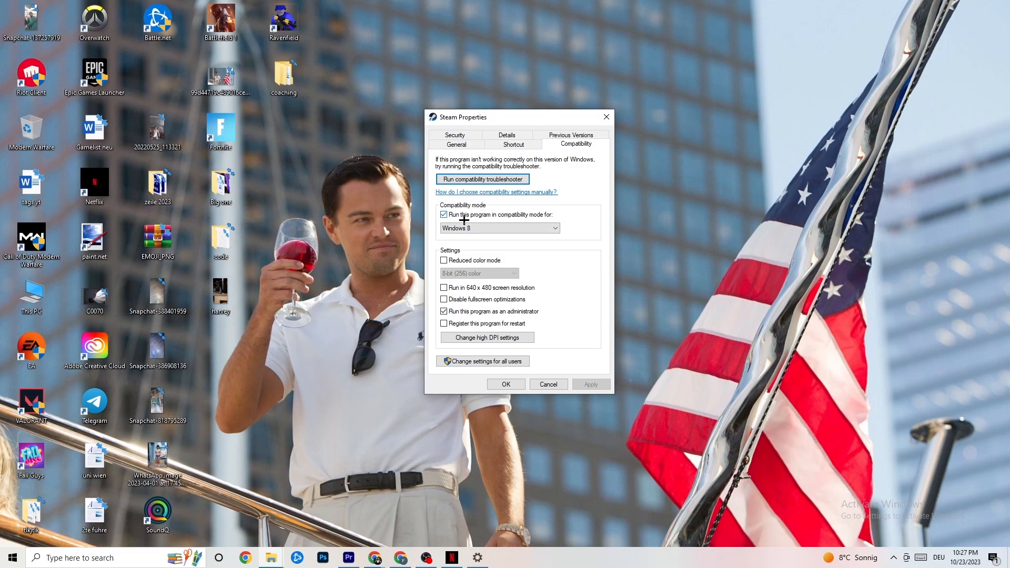
{"action": "left_click", "coordinate": [490, 228]}
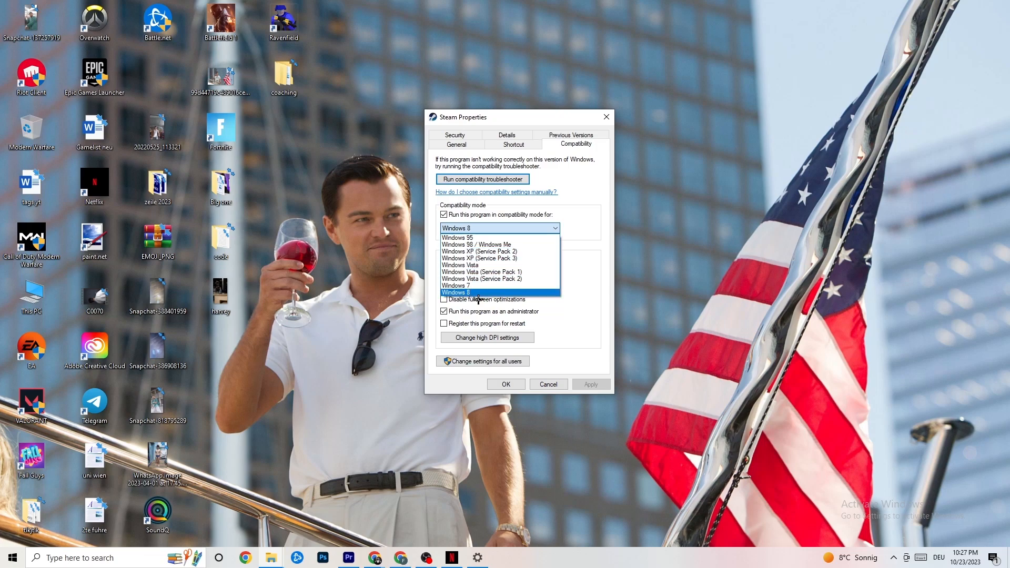
{"action": "left_click", "coordinate": [574, 233]}
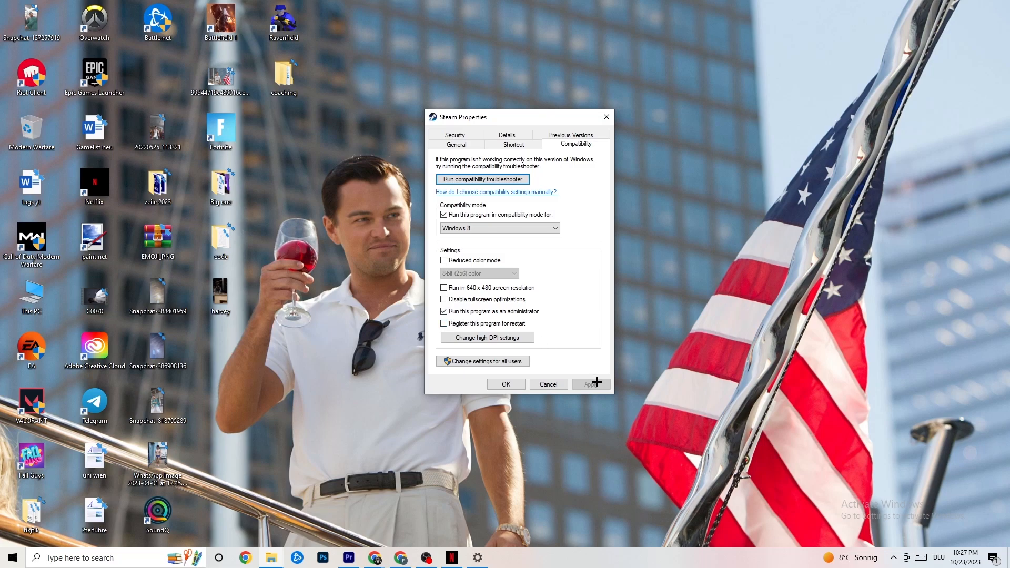
{"action": "left_click", "coordinate": [506, 385]}
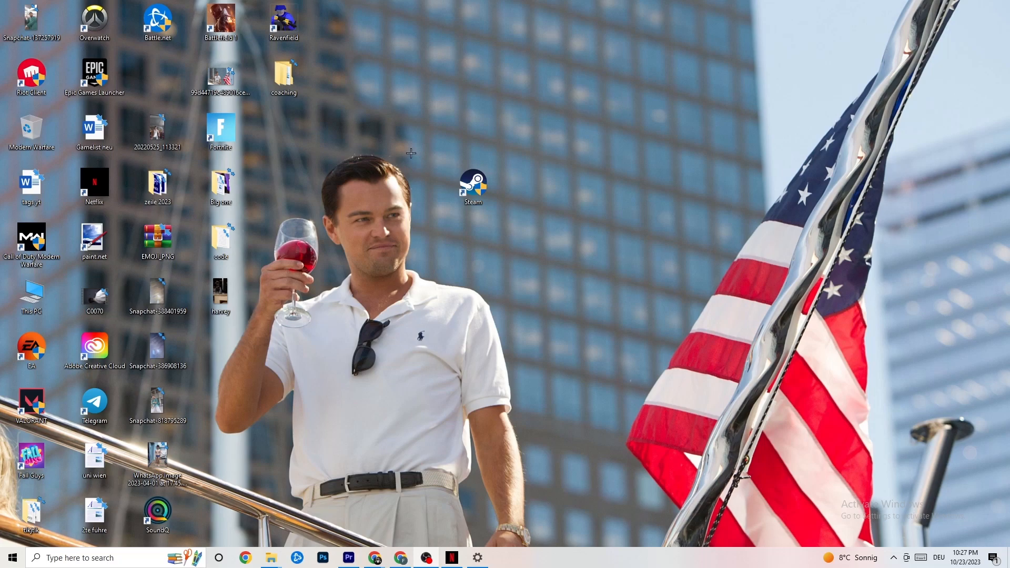
{"action": "left_click", "coordinate": [2, 565]}
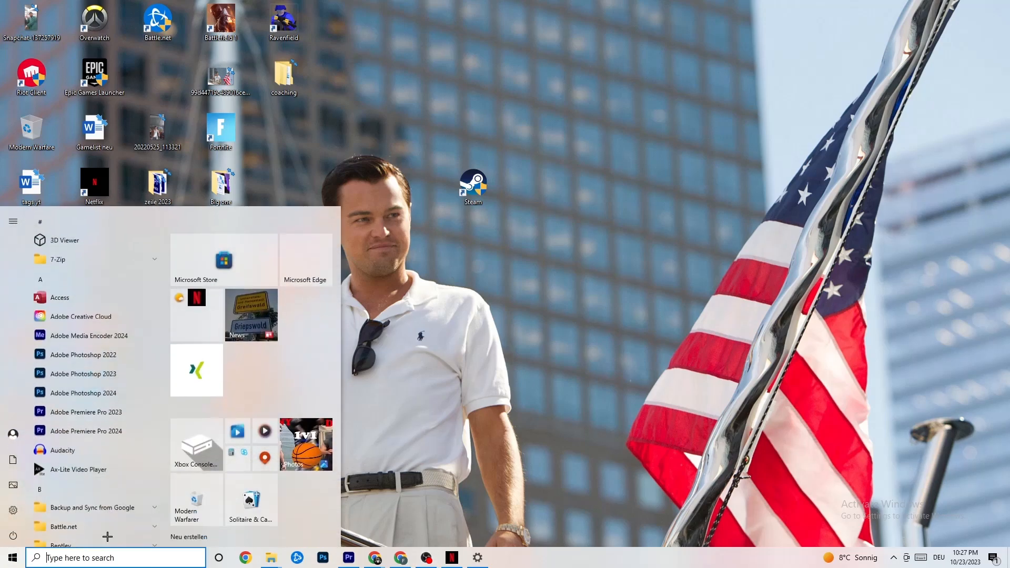
{"action": "left_click", "coordinate": [400, 433]}
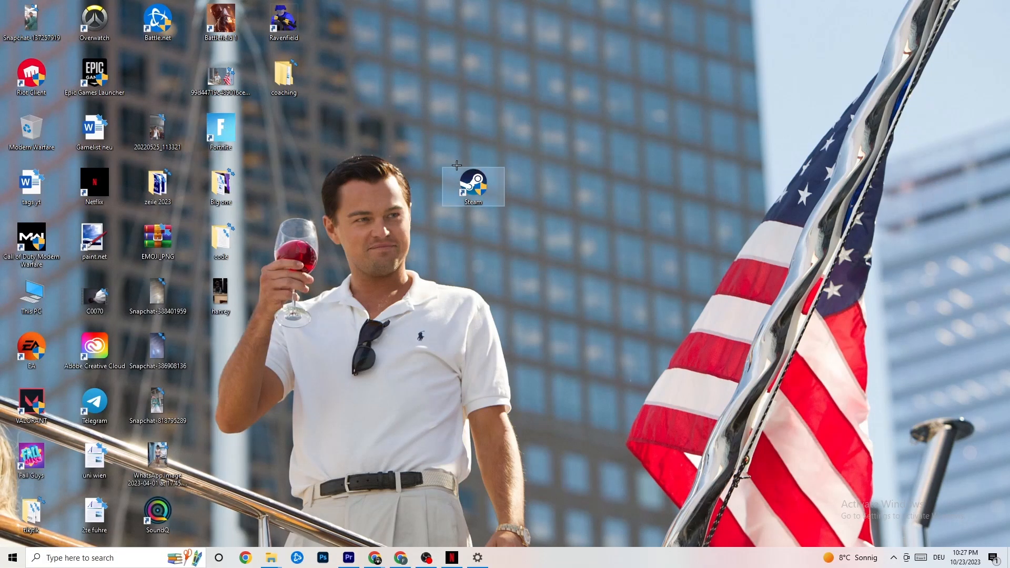
{"action": "right_click", "coordinate": [464, 192]}
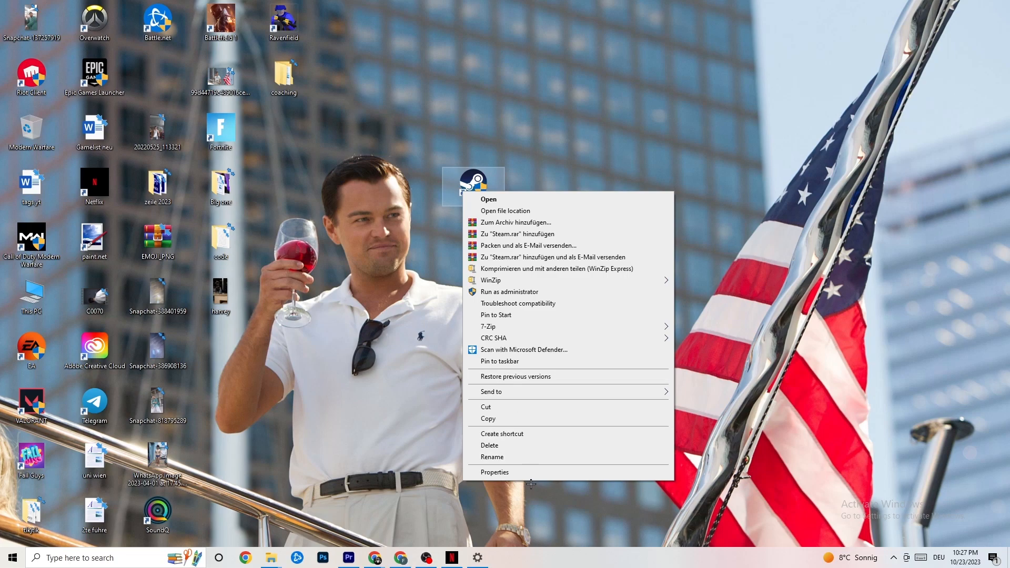
{"action": "left_click", "coordinate": [408, 298]}
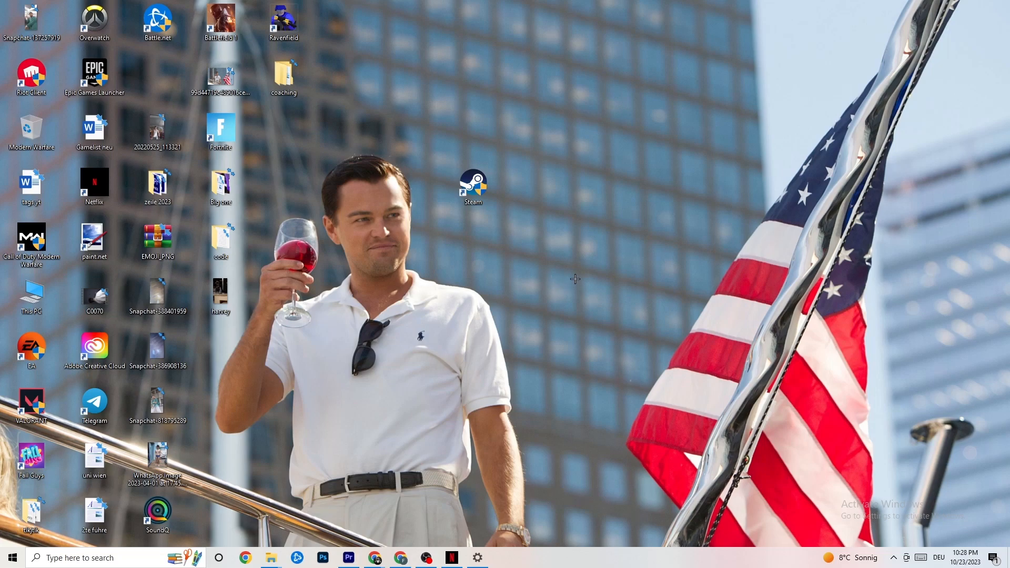
Step: Open Task Manager in a maximized window and check the available actions for the Google Chrome process
{"action": "right_click", "coordinate": [561, 565]}
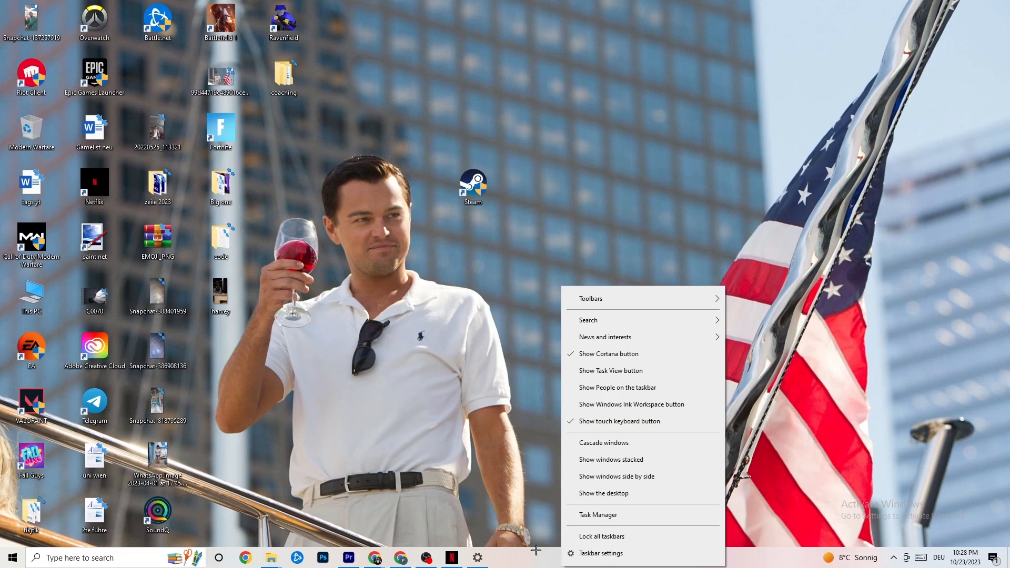
{"action": "left_click", "coordinate": [608, 516]}
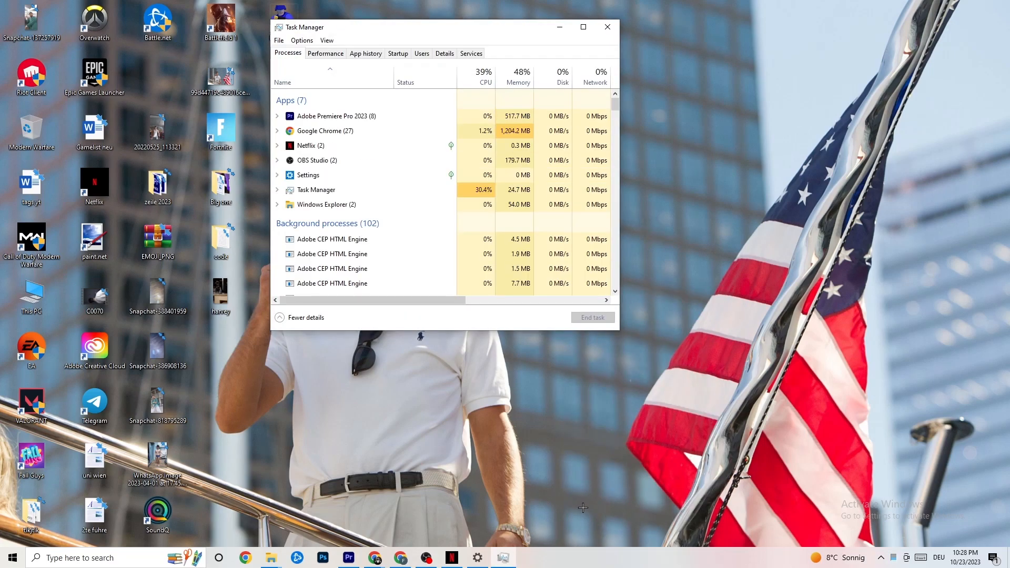
{"action": "left_click", "coordinate": [583, 28]}
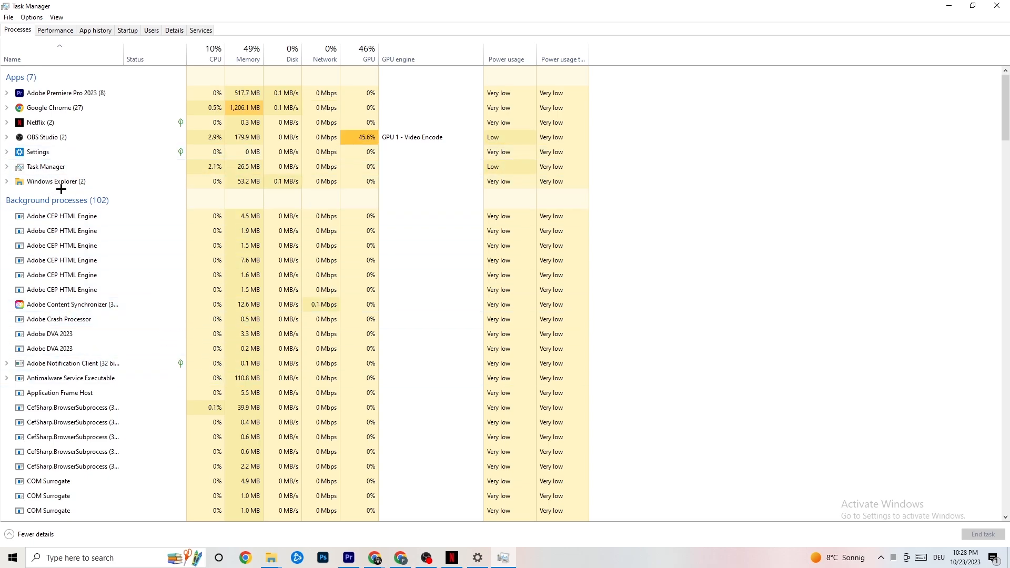
{"action": "right_click", "coordinate": [72, 108]}
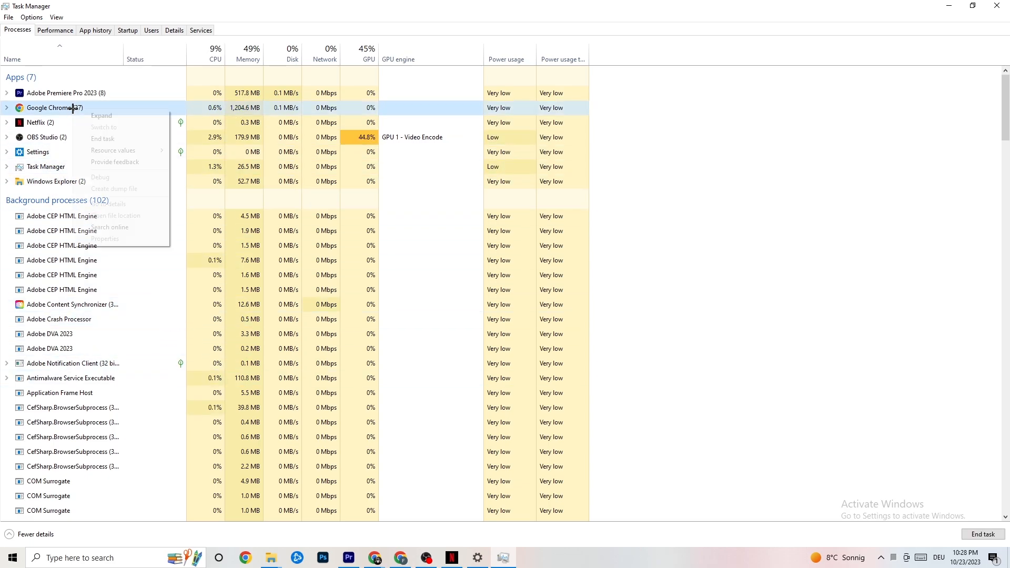
{"action": "left_click", "coordinate": [720, 127]}
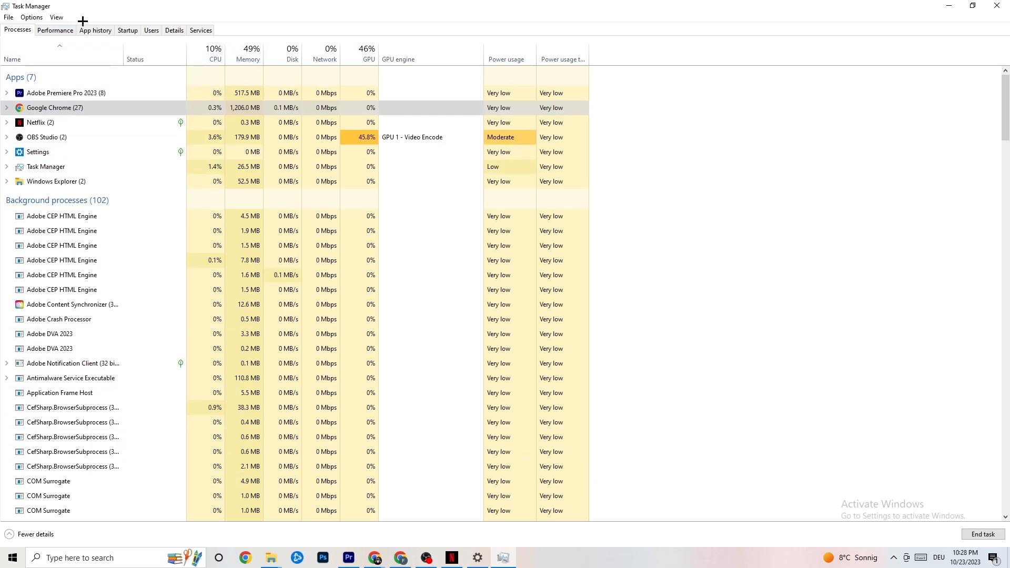
Step: Show the detailed process list and view the priority options for the Adobe Premiere Pro process
{"action": "left_click", "coordinate": [174, 30]}
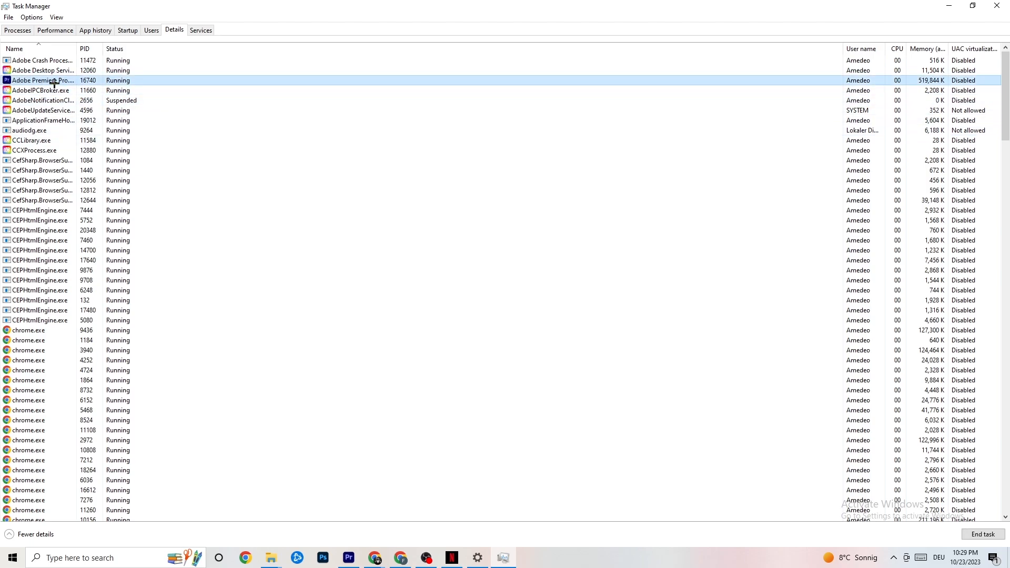
{"action": "right_click", "coordinate": [54, 84]}
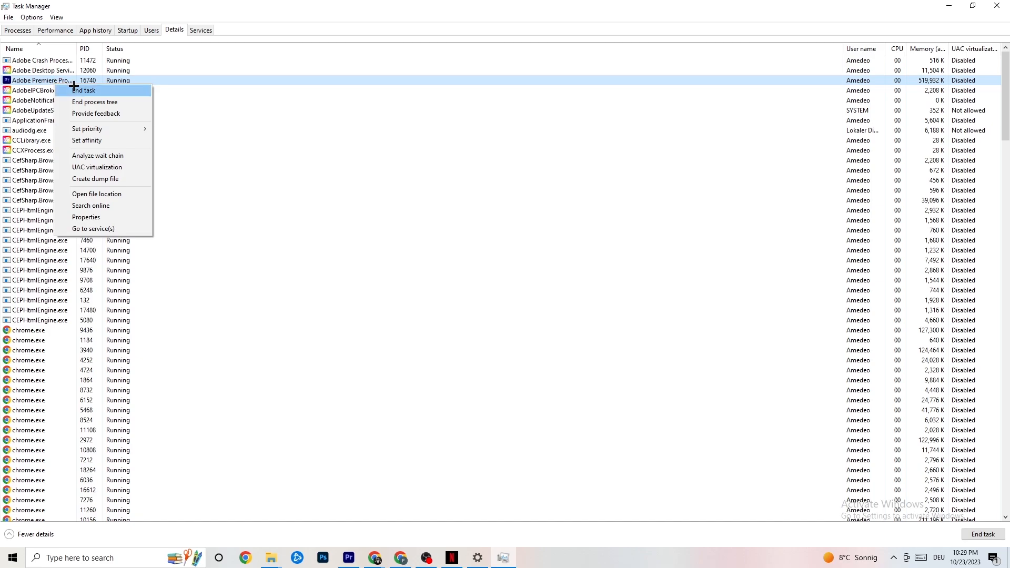
{"action": "mouse_move", "coordinate": [95, 128]}
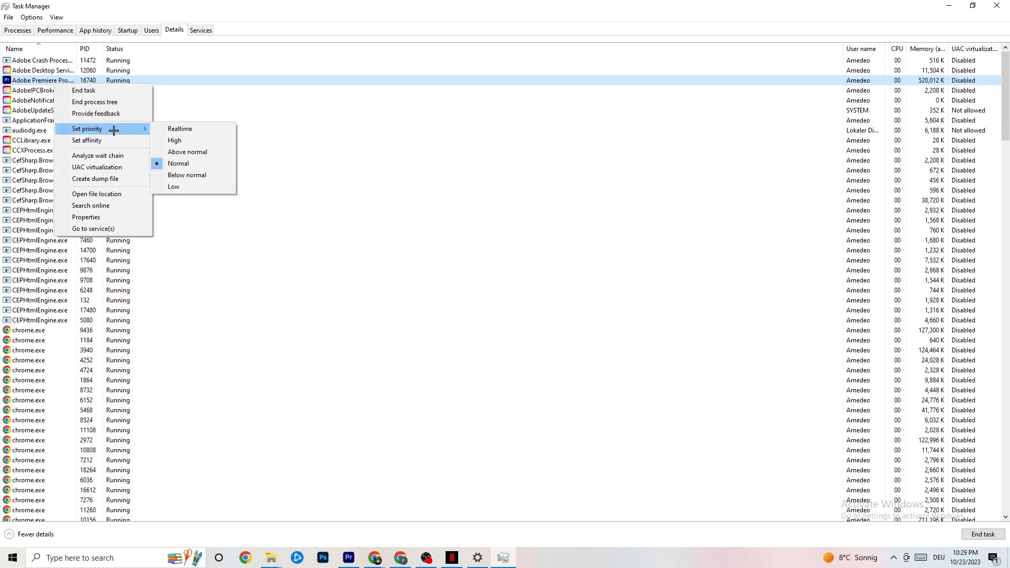
{"action": "left_click", "coordinate": [139, 126]}
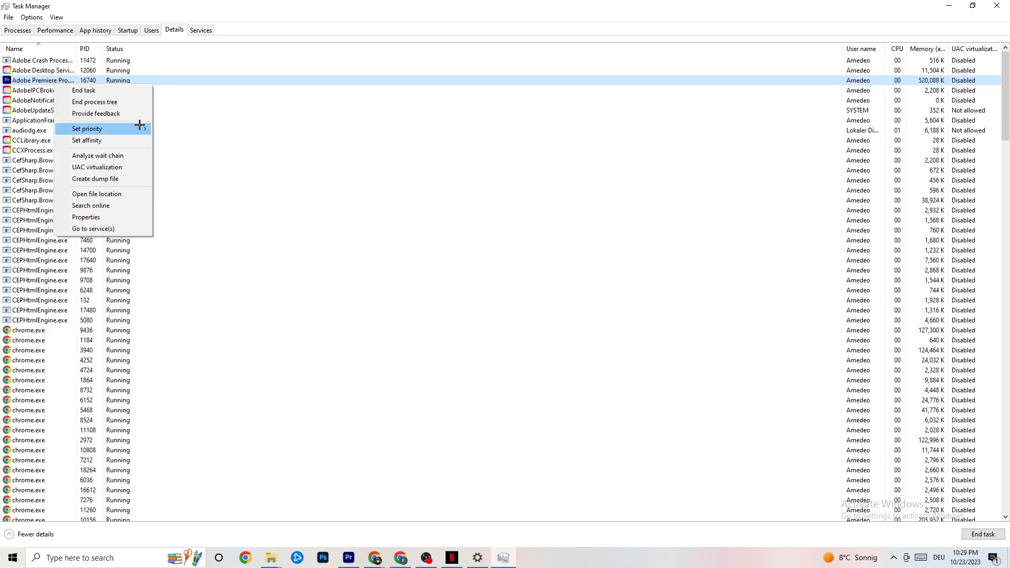
{"action": "left_click", "coordinate": [140, 127]}
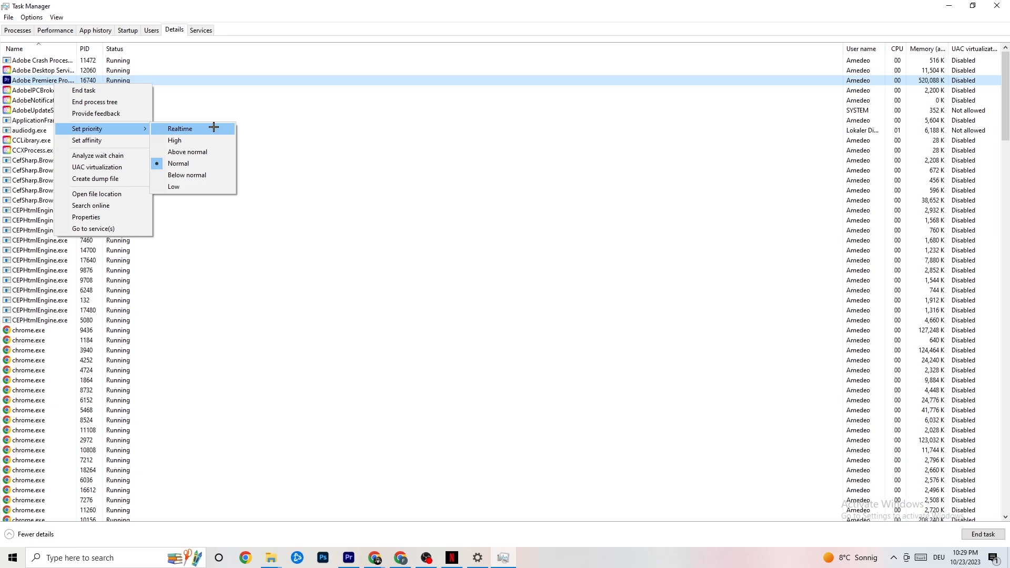
{"action": "left_click", "coordinate": [273, 110]}
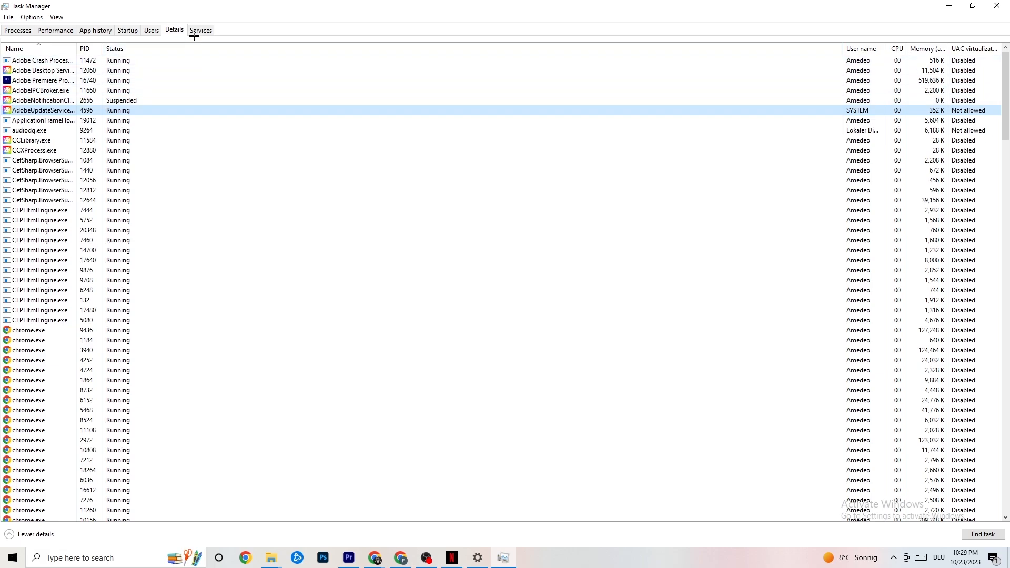
Step: Review the startup programs and the options for Razer Synapse, and close Task Manager
{"action": "left_click", "coordinate": [127, 30]}
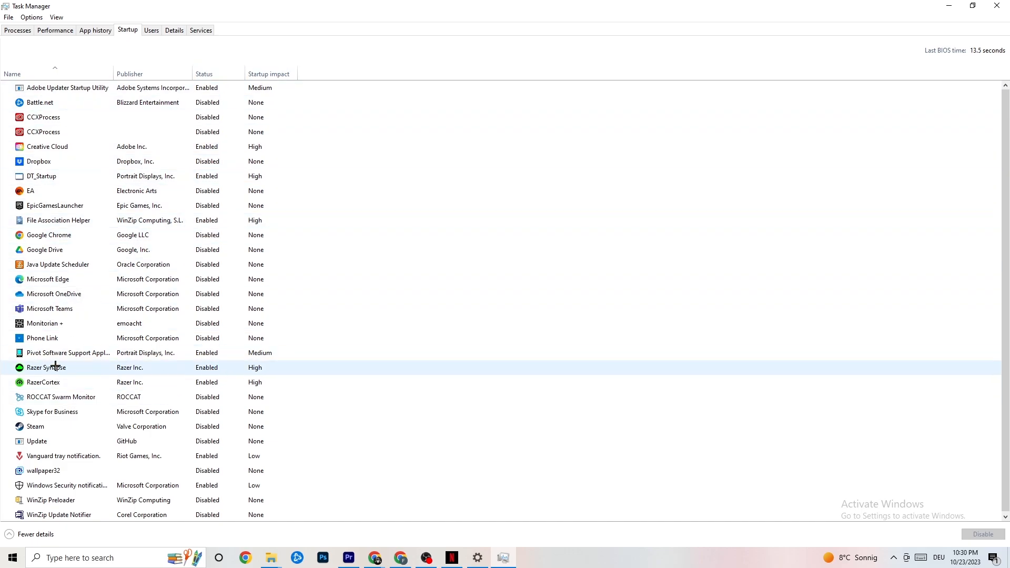
{"action": "right_click", "coordinate": [204, 368]}
{"action": "left_click", "coordinate": [521, 52]}
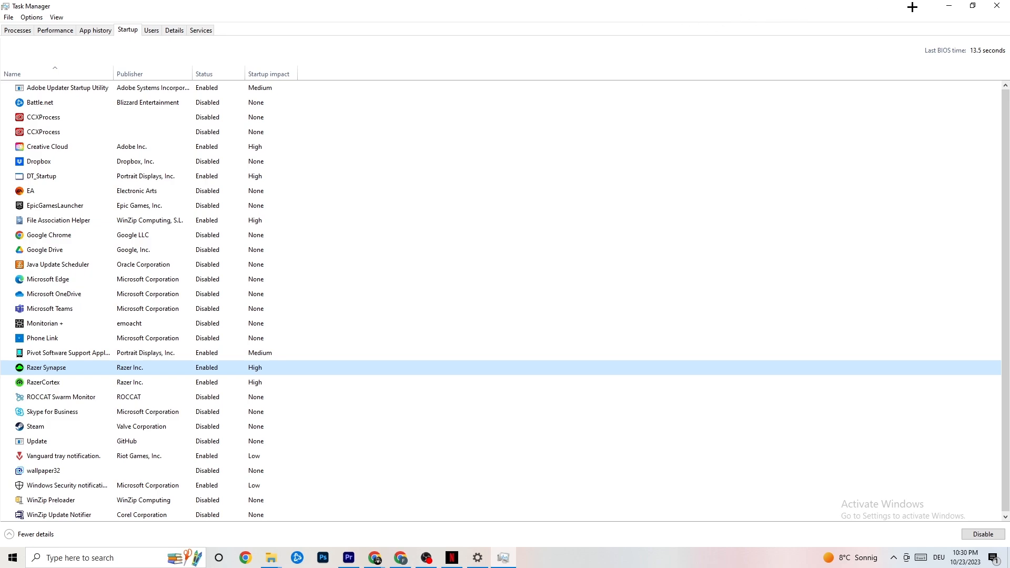
{"action": "left_click", "coordinate": [991, 4]}
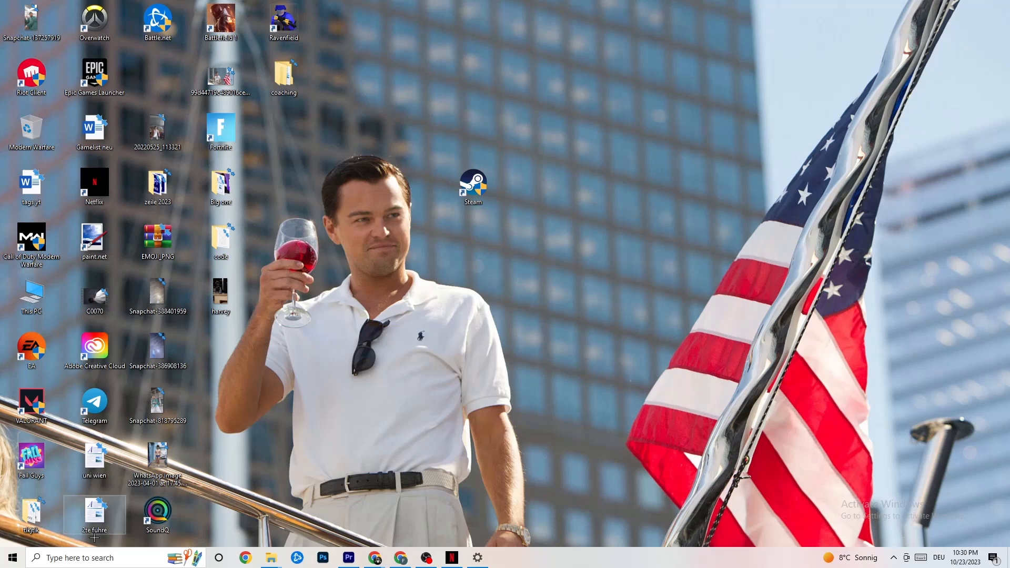
Step: Open the Windows display settings and review the scaling options for text, apps and other items
{"action": "left_click", "coordinate": [9, 563]}
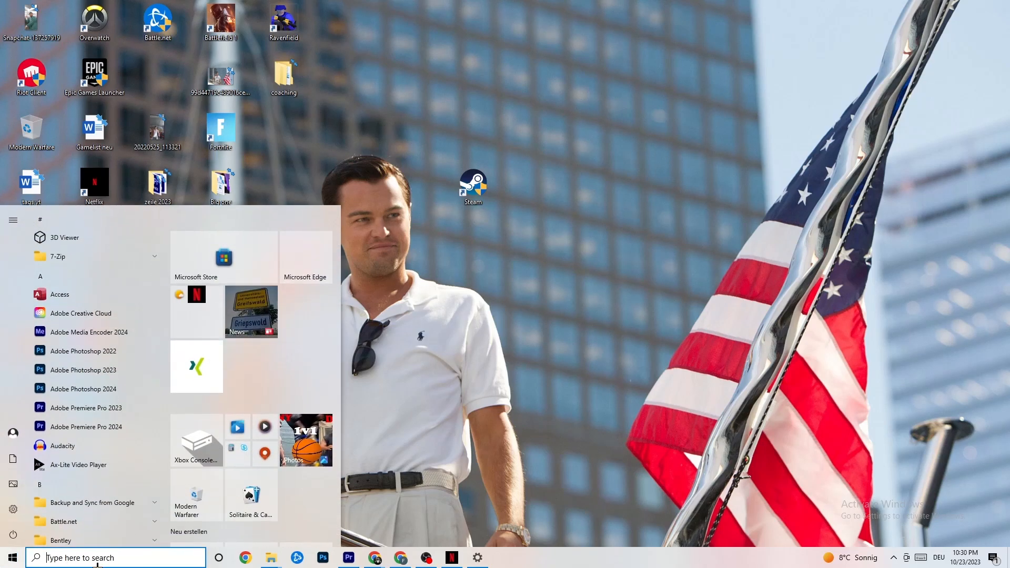
{"action": "left_click", "coordinate": [15, 510]}
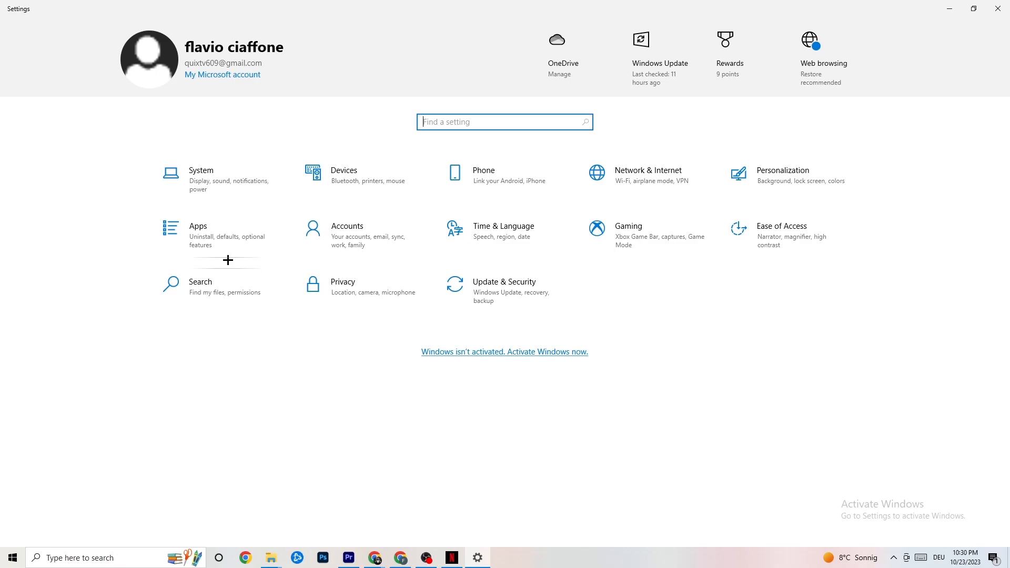
{"action": "left_click", "coordinate": [221, 178]}
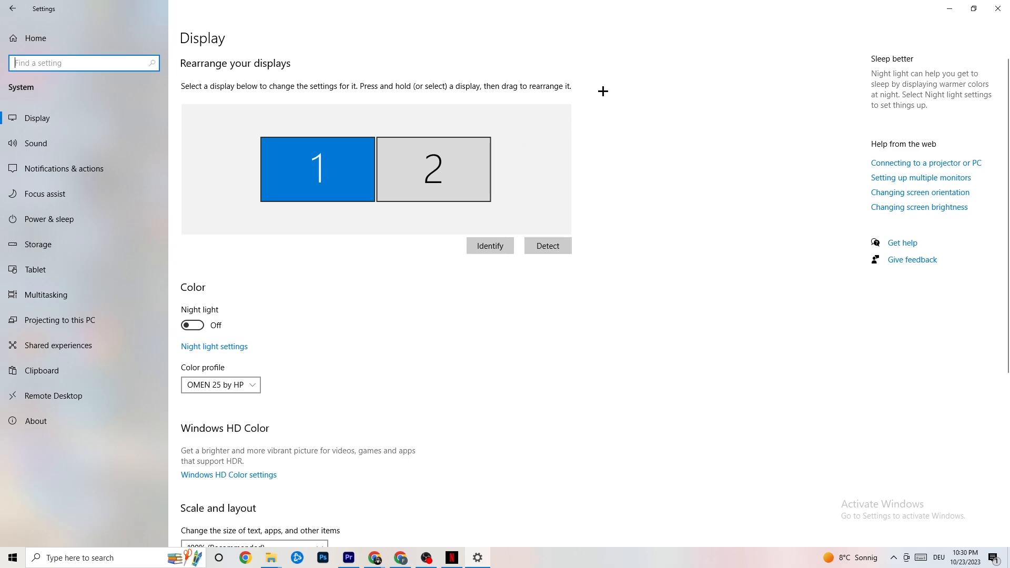
{"action": "scroll", "coordinate": [489, 119], "scroll_direction": "down", "scroll_amount": 5}
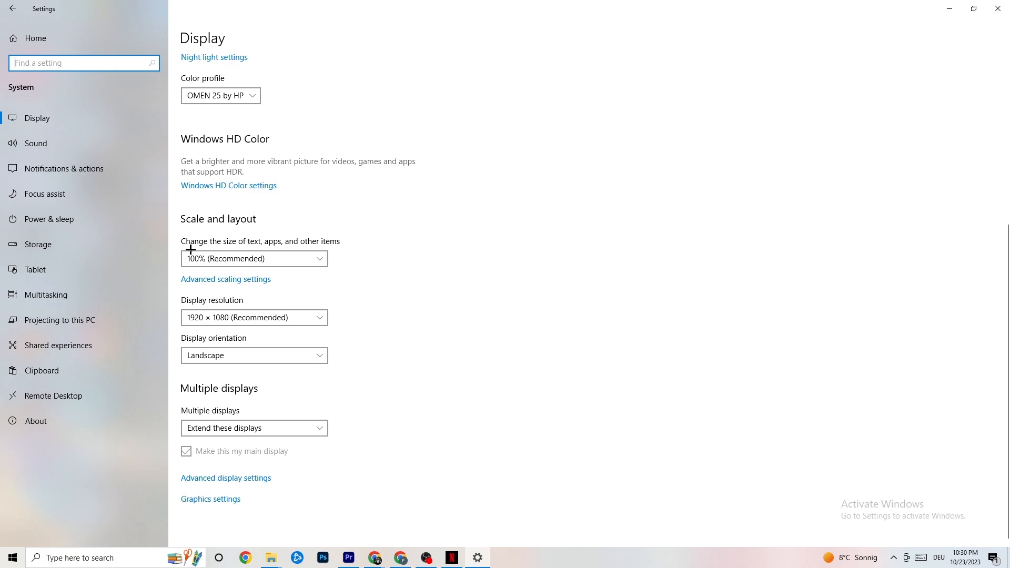
{"action": "left_click", "coordinate": [295, 259]}
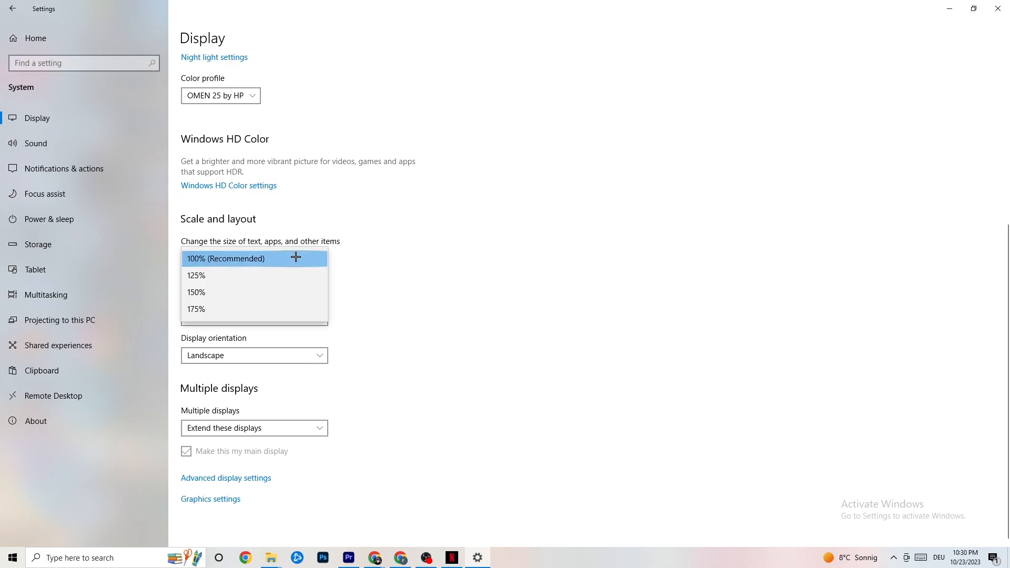
{"action": "left_click", "coordinate": [402, 205]}
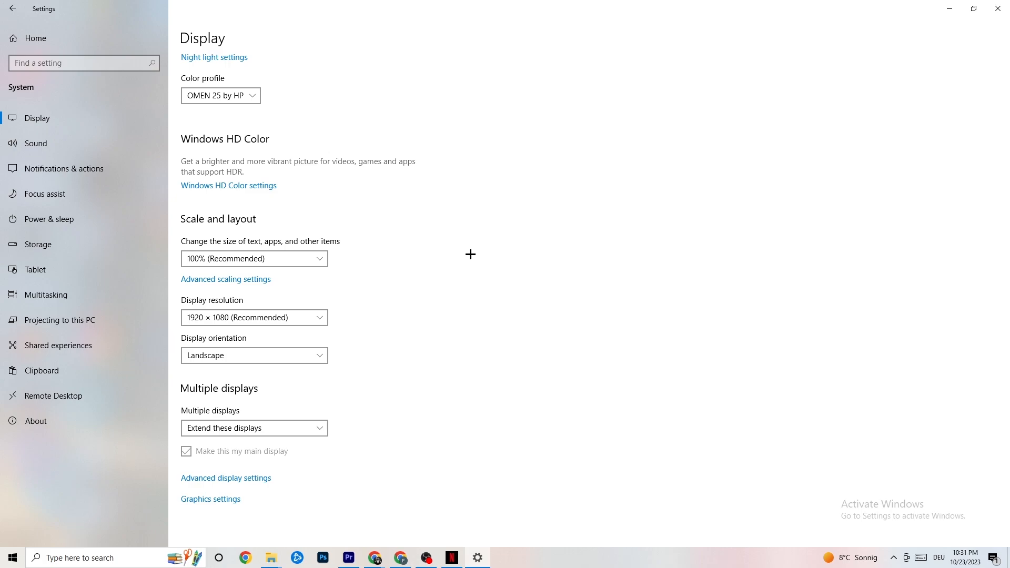
Step: Review the available power plans in the additional power settings and close the Power Options window
{"action": "left_click", "coordinate": [63, 217]}
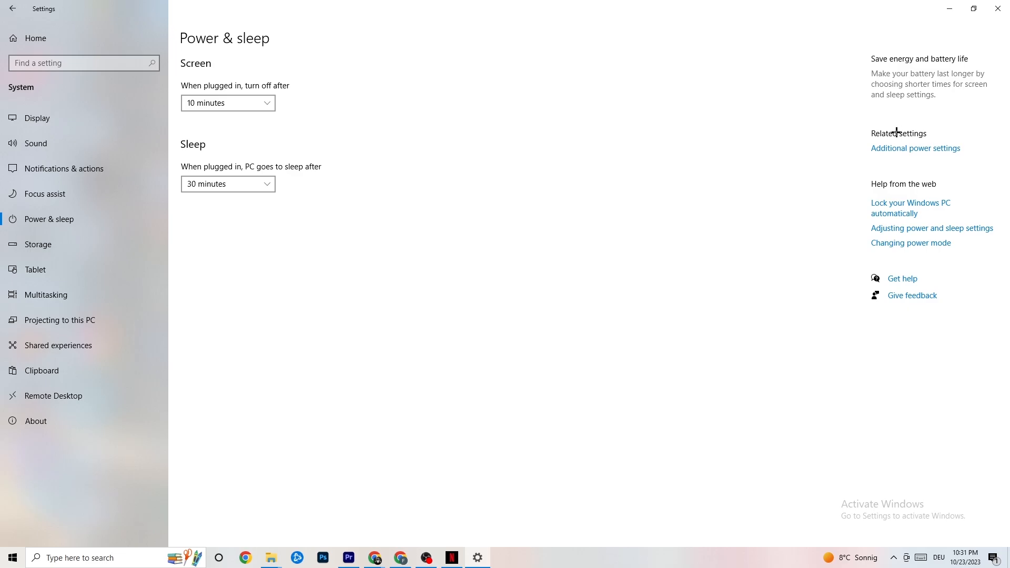
{"action": "left_click", "coordinate": [935, 148]}
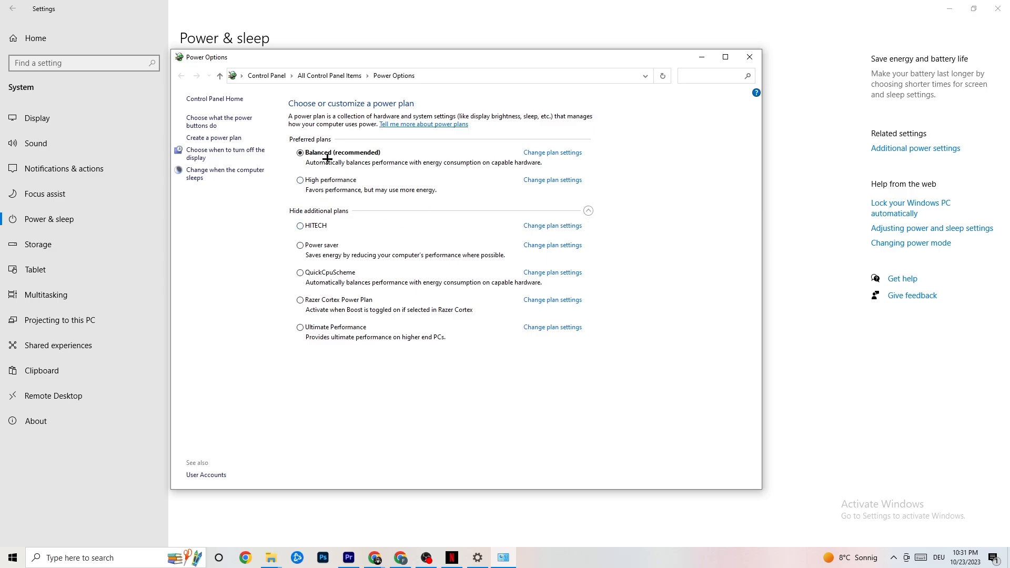
{"action": "left_click", "coordinate": [749, 56]}
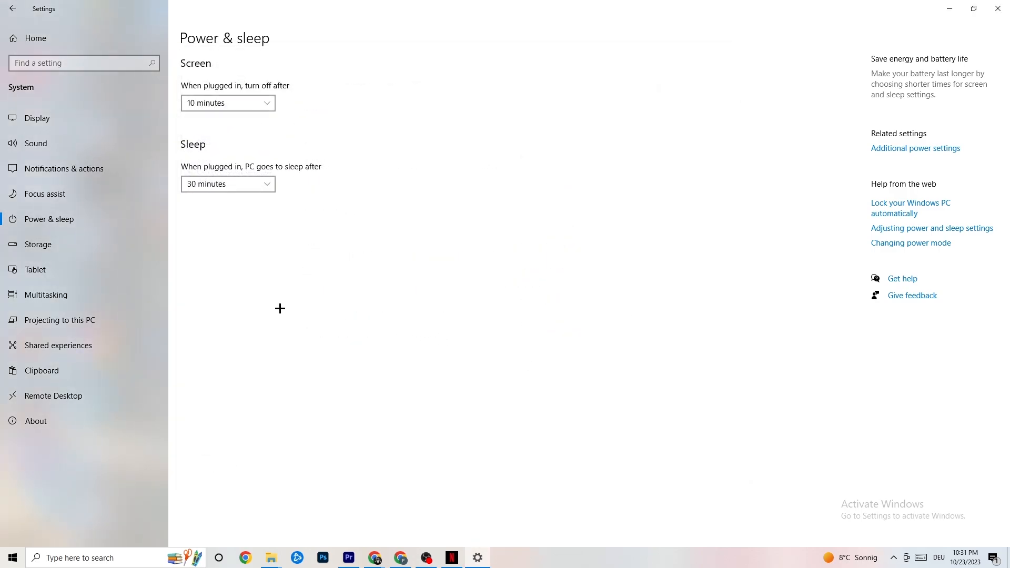
Step: Open the Storage Sense configuration and review the options for its run frequency and for deleting recycle bin files
{"action": "left_click", "coordinate": [79, 245]}
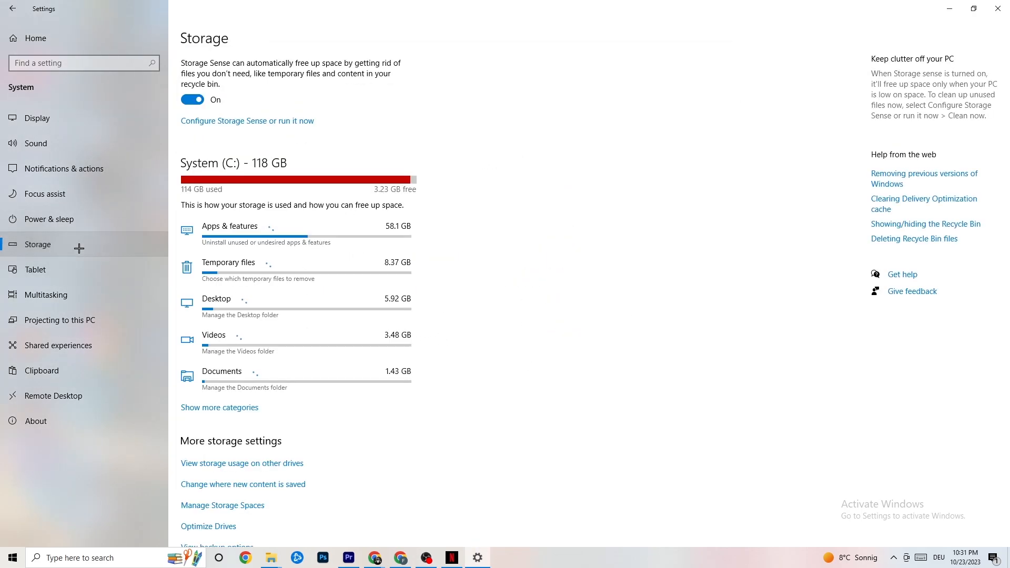
{"action": "left_click", "coordinate": [239, 123]}
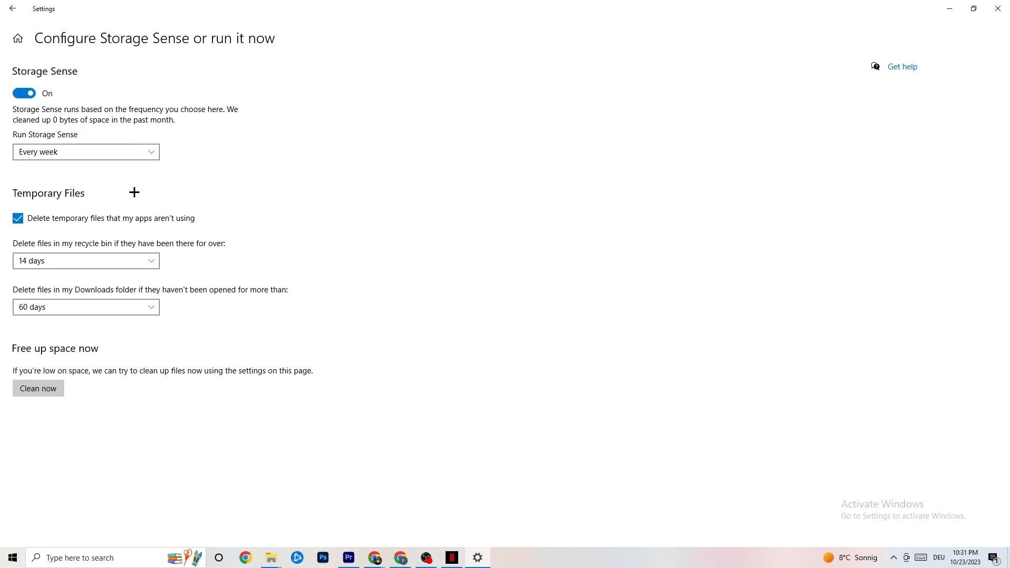
{"action": "left_click", "coordinate": [112, 152]}
{"action": "left_click", "coordinate": [112, 153]}
{"action": "left_click", "coordinate": [122, 154]}
{"action": "left_click", "coordinate": [121, 154]}
{"action": "left_click", "coordinate": [117, 258]}
{"action": "left_click", "coordinate": [330, 214]}
Step: Review the Windows gaming settings for Xbox Game Bar, Captures and Game Mode
{"action": "left_click", "coordinate": [11, 6]}
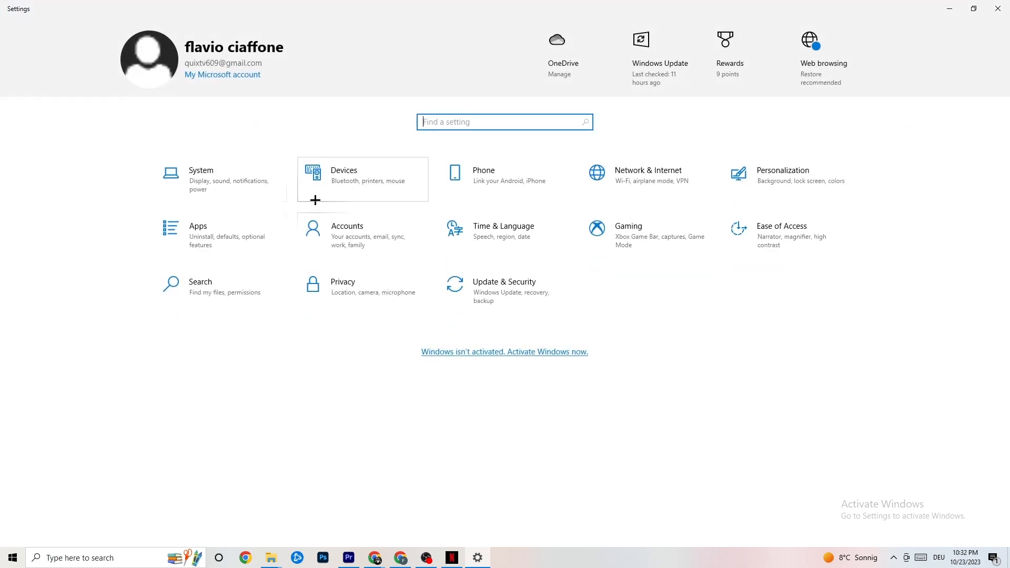
{"action": "left_click", "coordinate": [673, 240]}
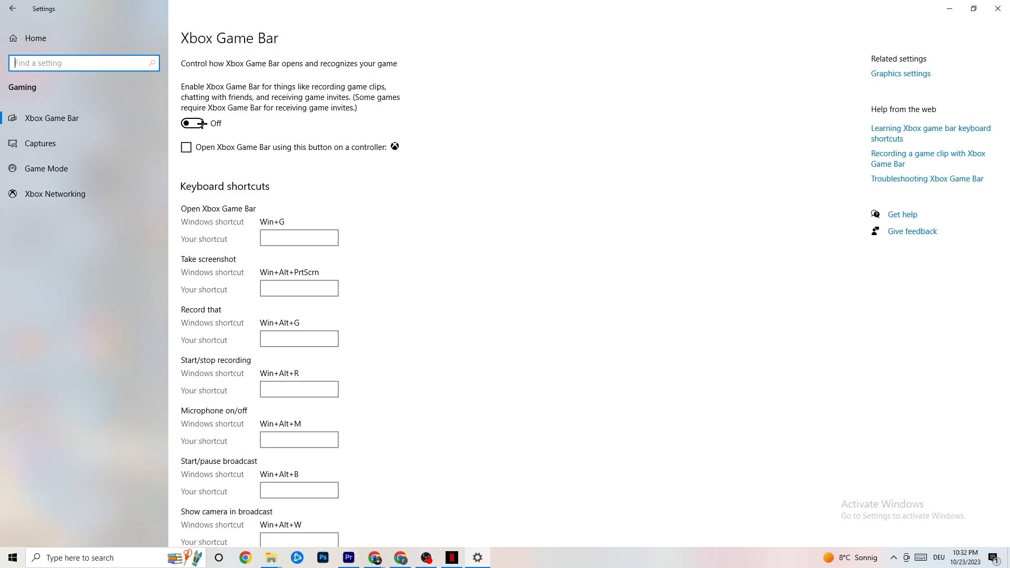
{"action": "left_click", "coordinate": [89, 153]}
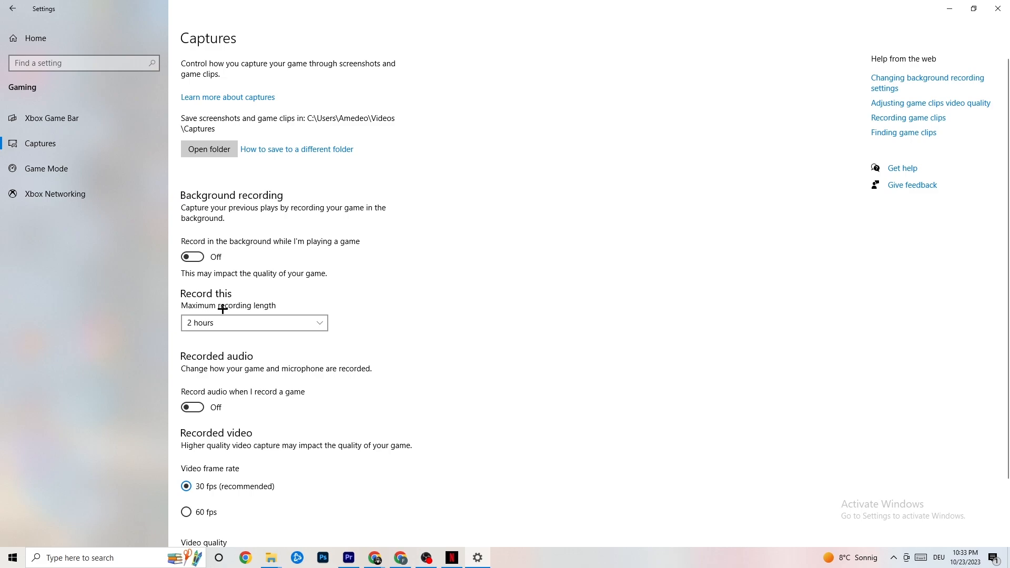
{"action": "left_click", "coordinate": [92, 170]}
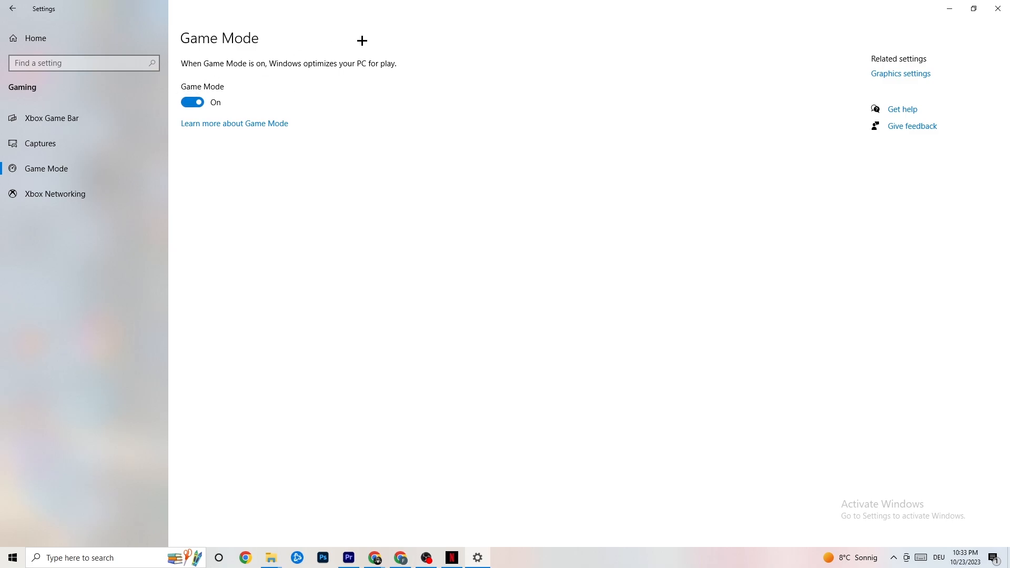
Step: Review the Windows Update and Troubleshoot pages under Update & Security, and close Settings
{"action": "left_click", "coordinate": [13, 8]}
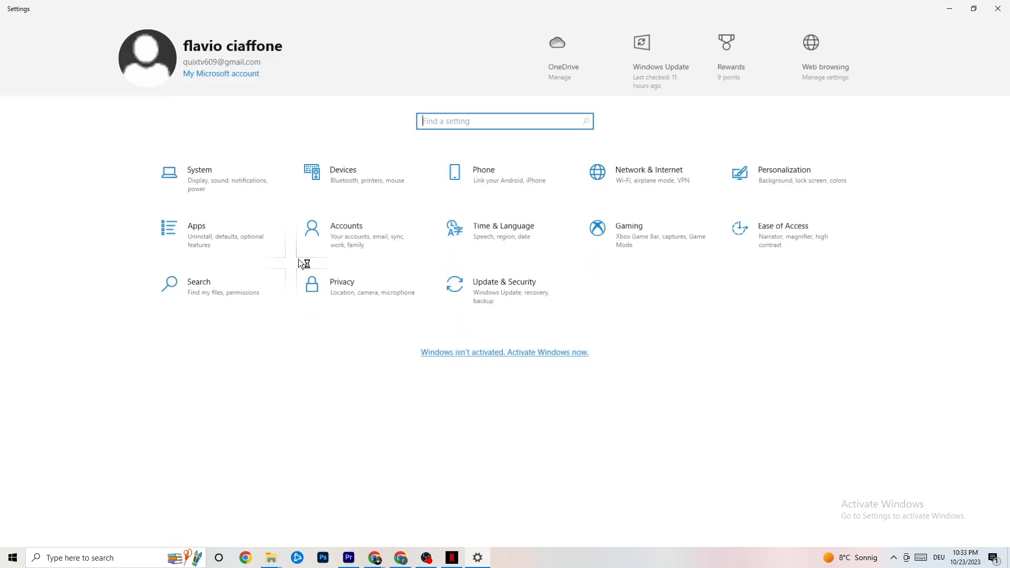
{"action": "left_click", "coordinate": [530, 300]}
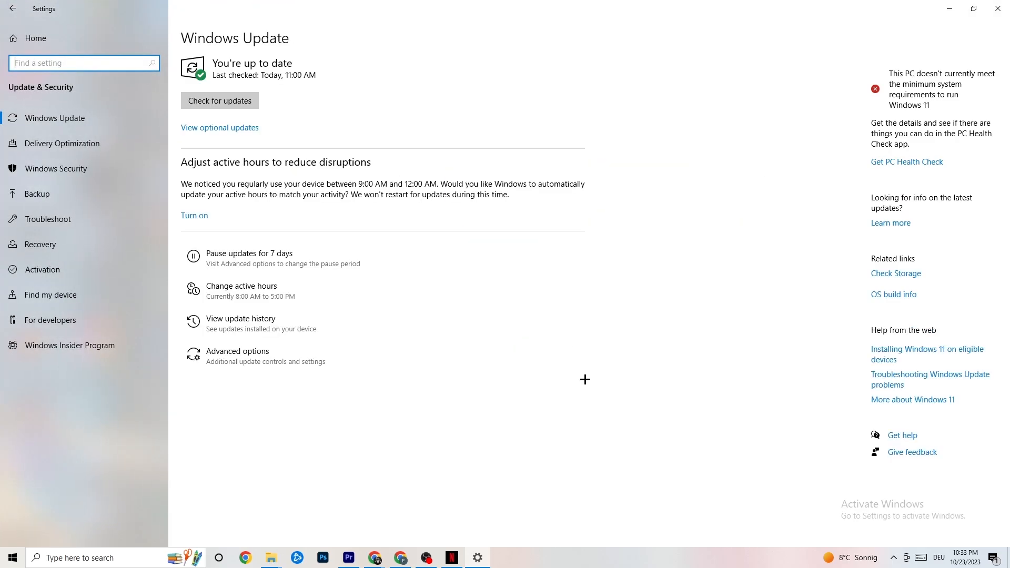
{"action": "left_click", "coordinate": [57, 213]}
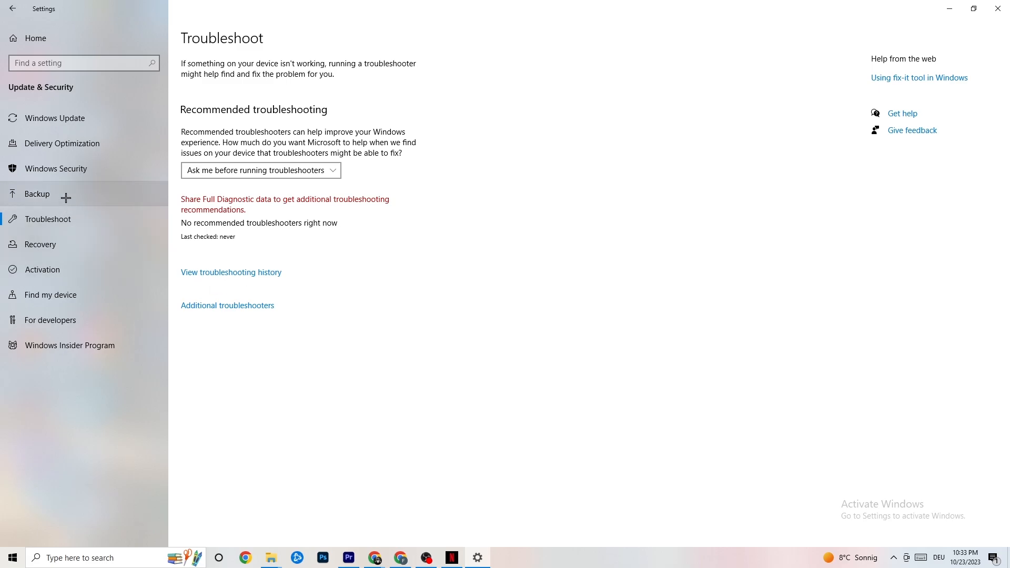
{"action": "left_click", "coordinate": [80, 120]}
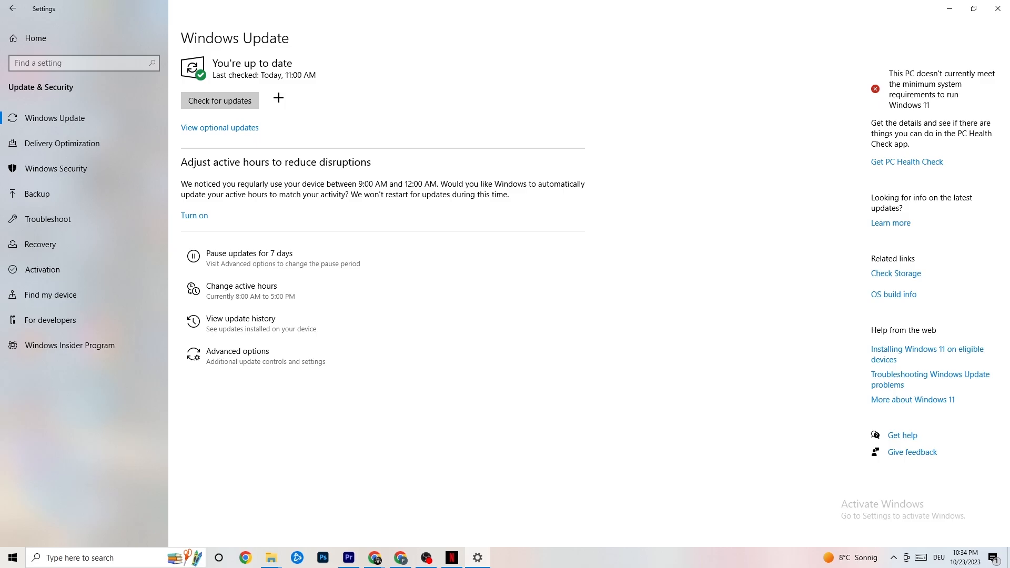
{"action": "left_click", "coordinate": [987, 11]}
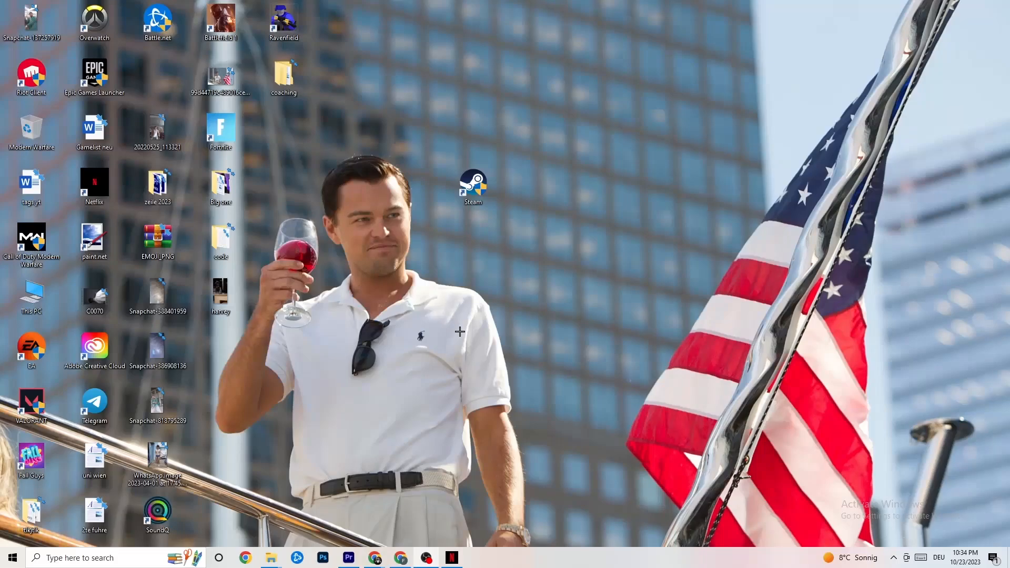